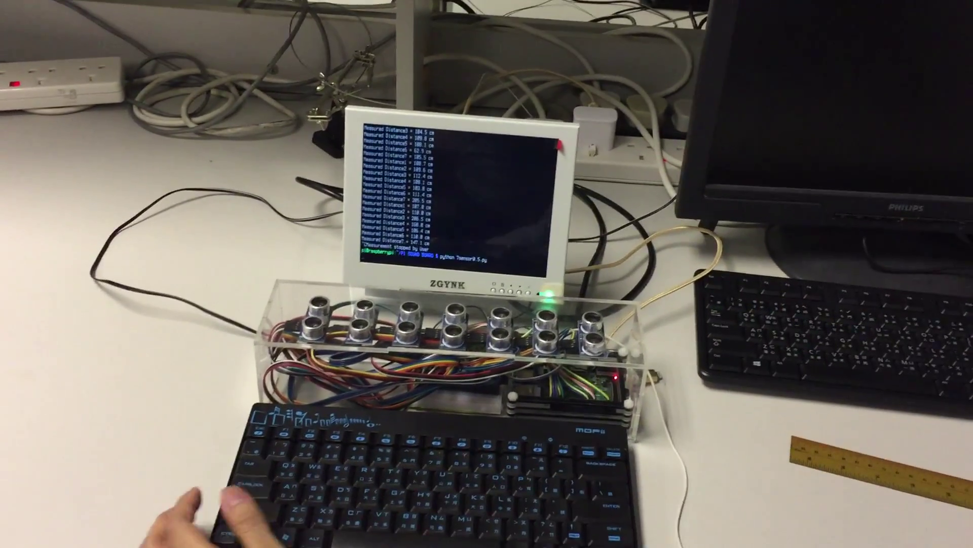
{"action": "key", "text": "Return"}
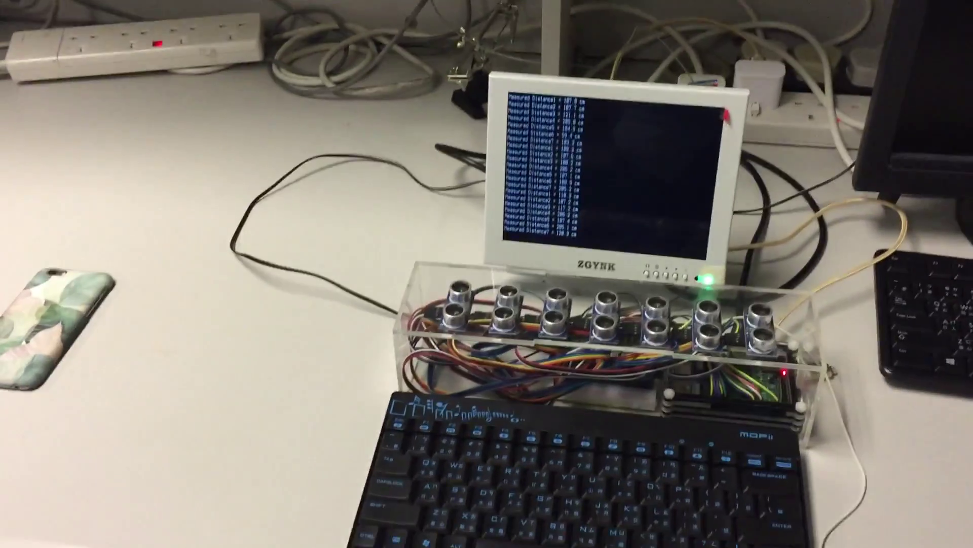